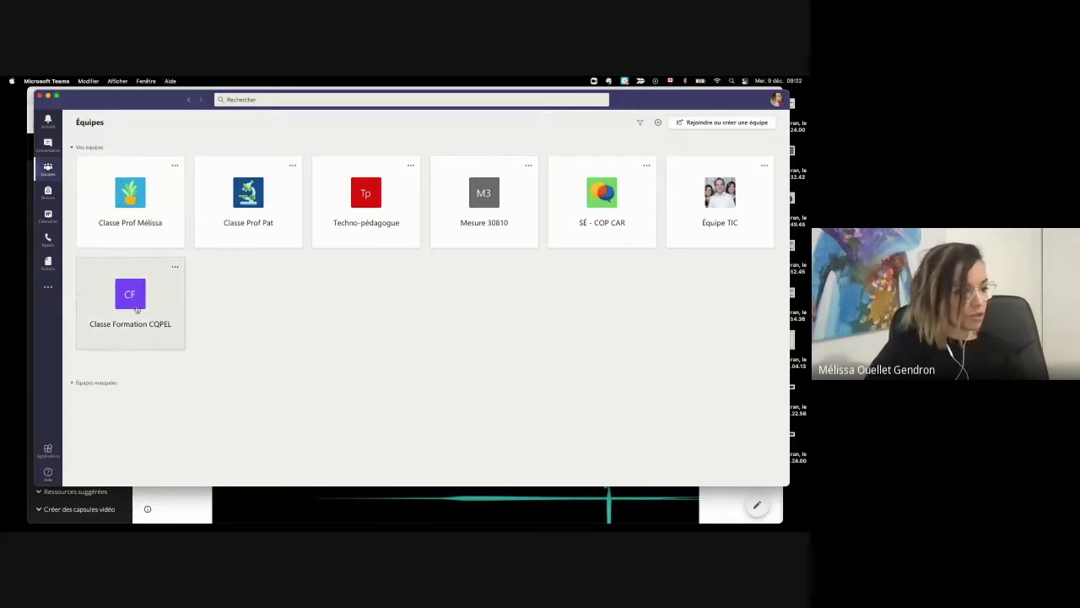
- Expand the list of hidden teams, look through it and collapse it again
{"action": "left_click", "coordinate": [92, 384]}
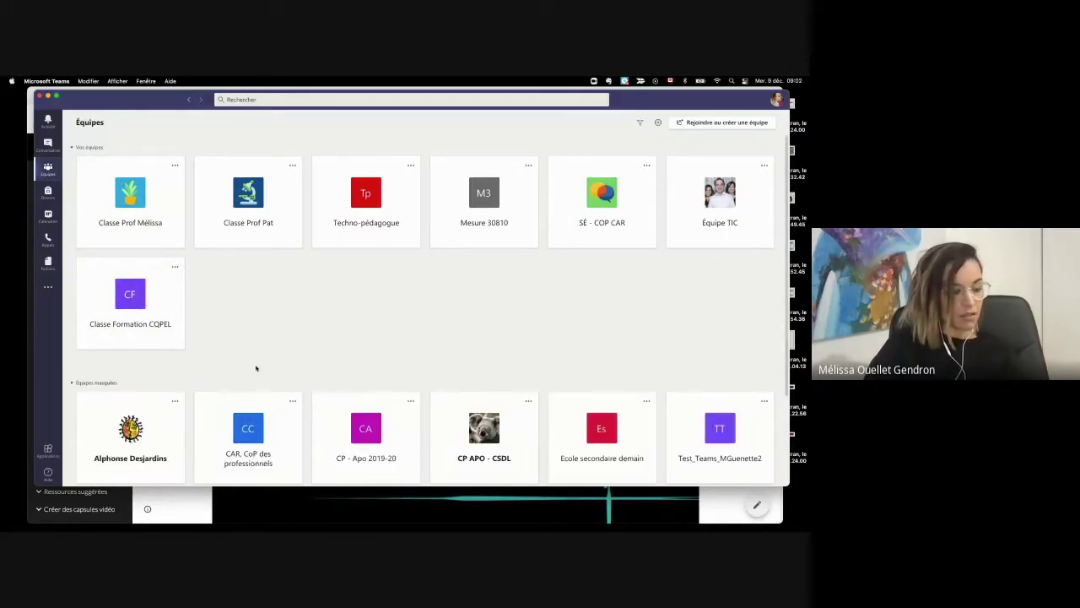
{"action": "scroll", "coordinate": [275, 363], "scroll_direction": "down", "scroll_amount": 3}
{"action": "scroll", "coordinate": [277, 362], "scroll_direction": "up", "scroll_amount": 3}
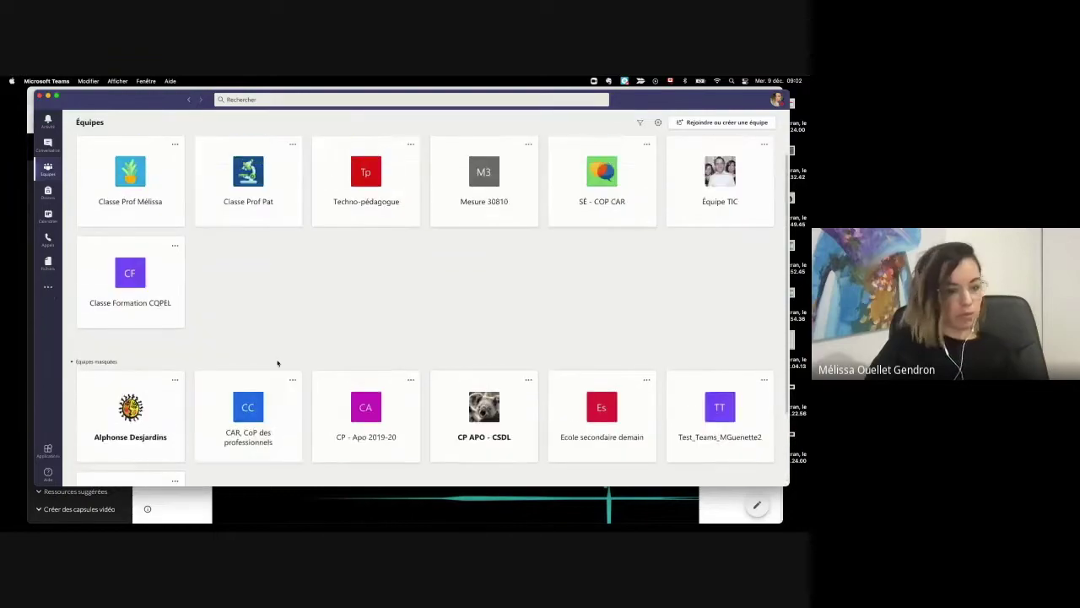
{"action": "left_click", "coordinate": [104, 372]}
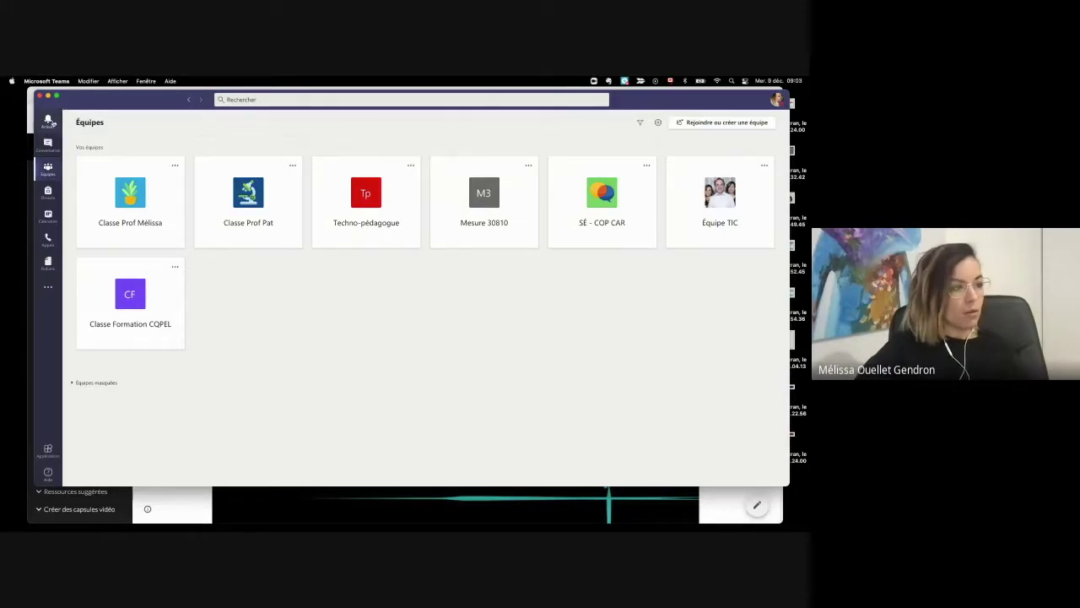
- View the activity feed and the recent chat conversations, ending back on the teams overview
{"action": "left_click", "coordinate": [47, 121]}
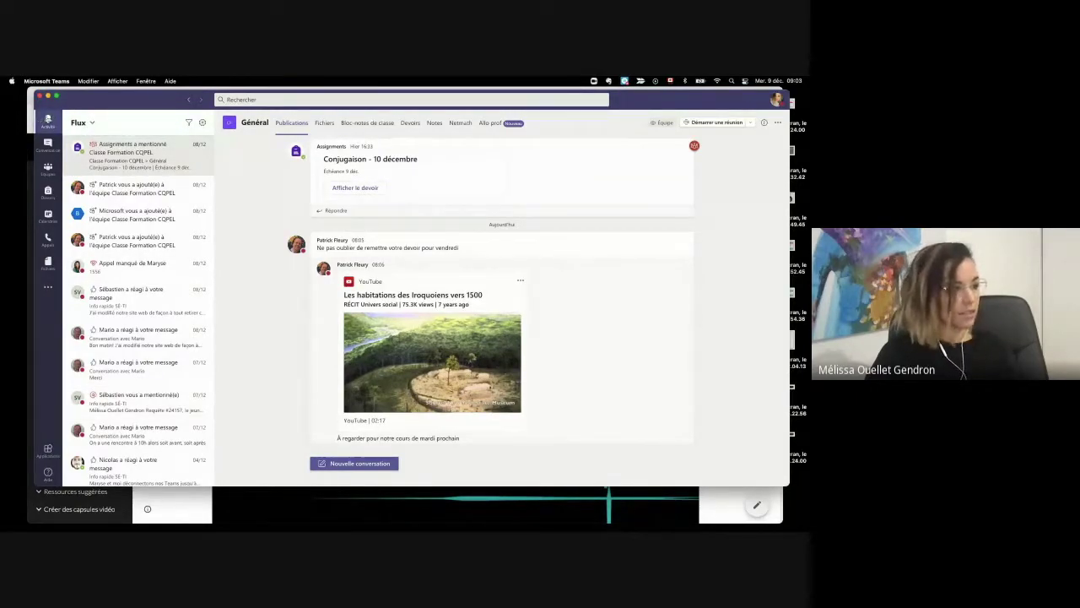
{"action": "left_click", "coordinate": [48, 146]}
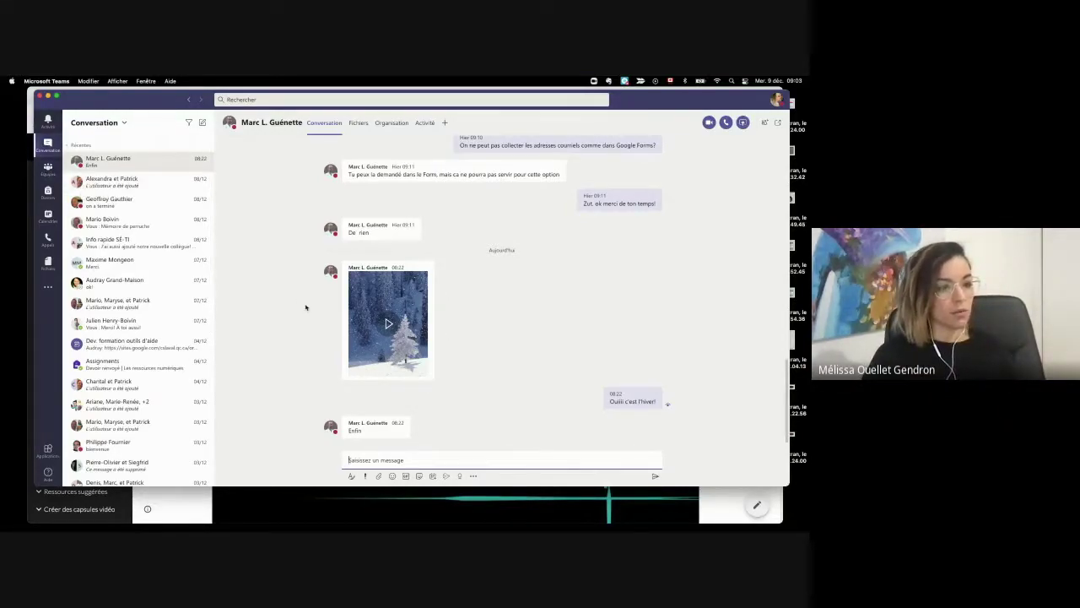
{"action": "left_click", "coordinate": [48, 167]}
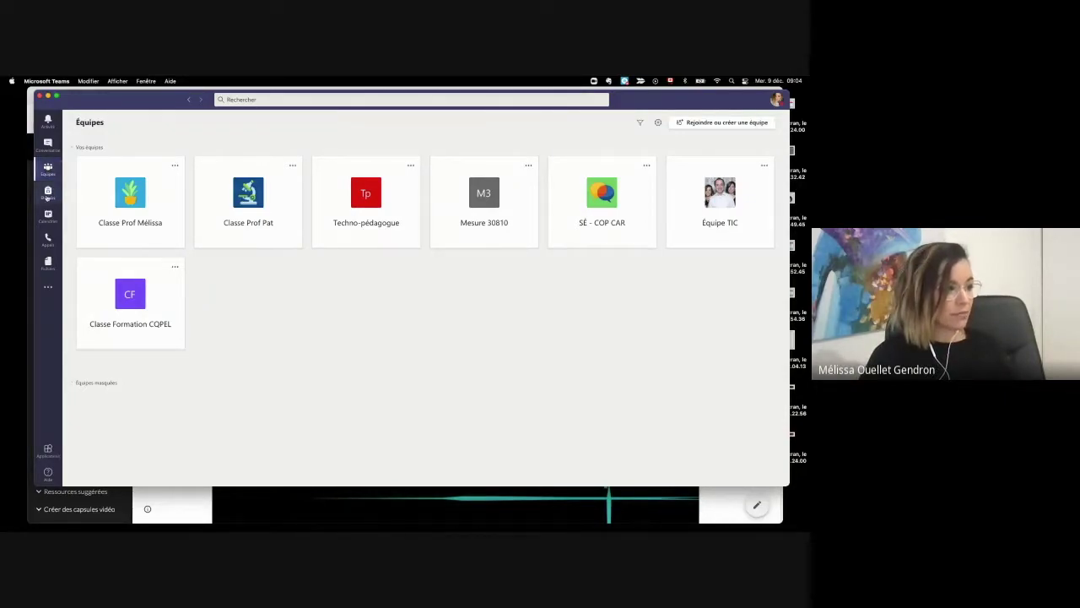
- Look through the assigned homework, the work-week calendar and the calls section
{"action": "left_click", "coordinate": [47, 194]}
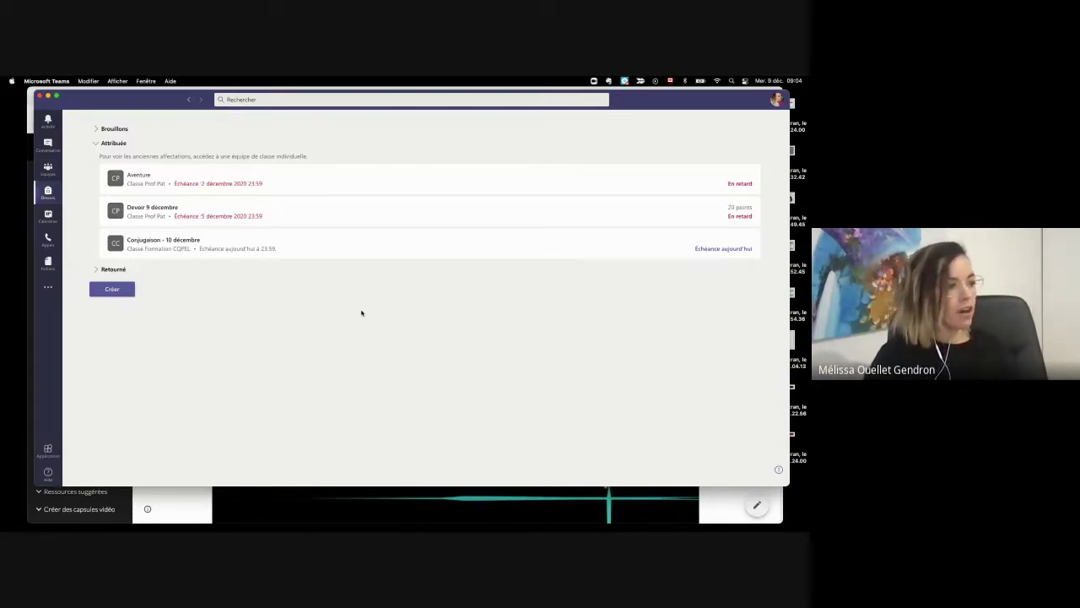
{"action": "left_click", "coordinate": [44, 219]}
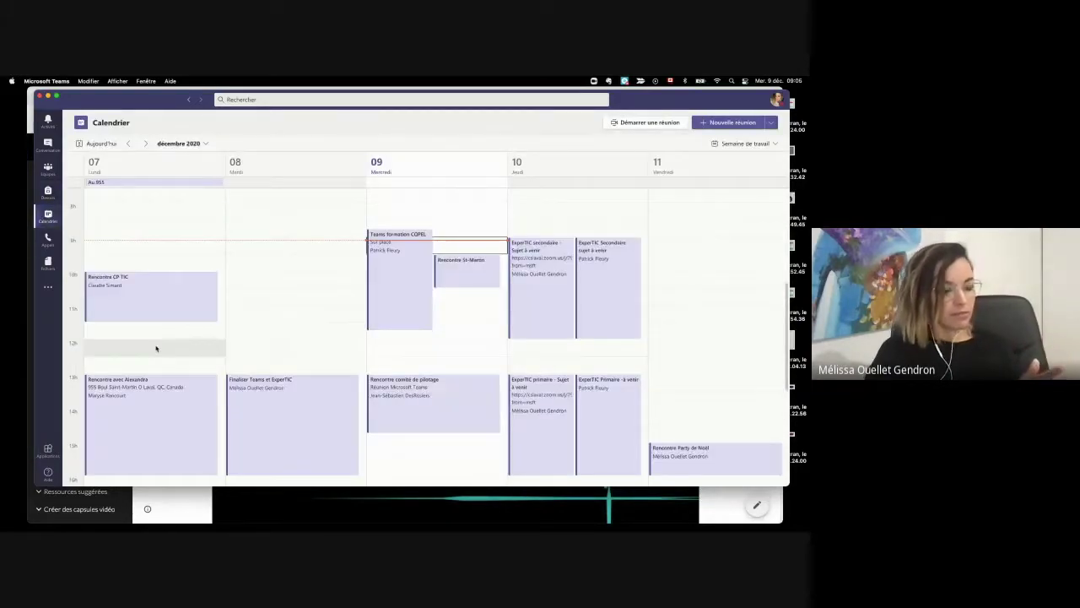
{"action": "scroll", "coordinate": [156, 347], "scroll_direction": "down", "scroll_amount": 1}
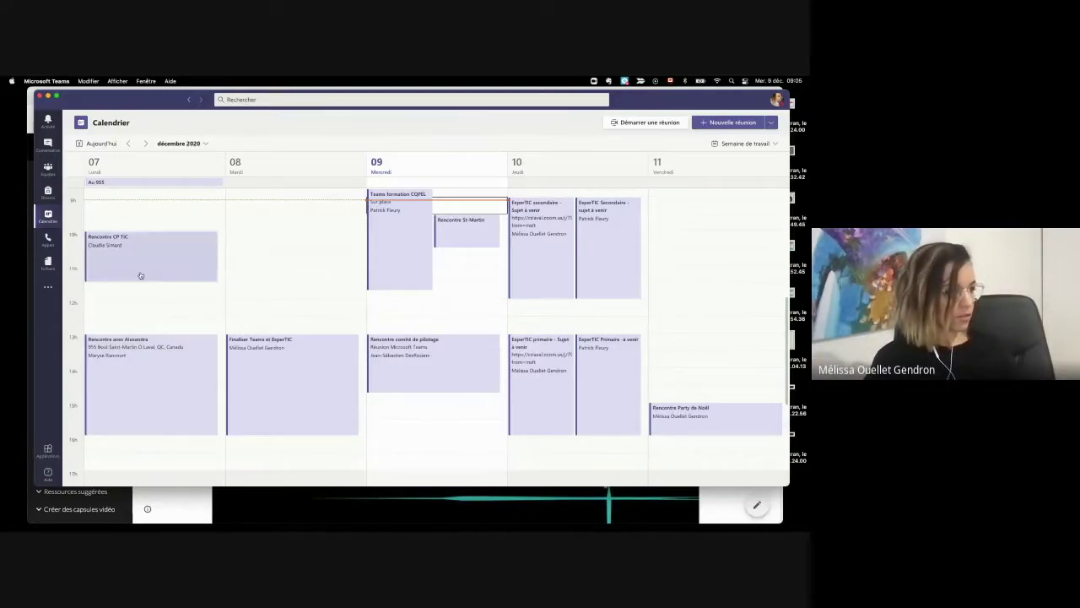
{"action": "left_click", "coordinate": [48, 241]}
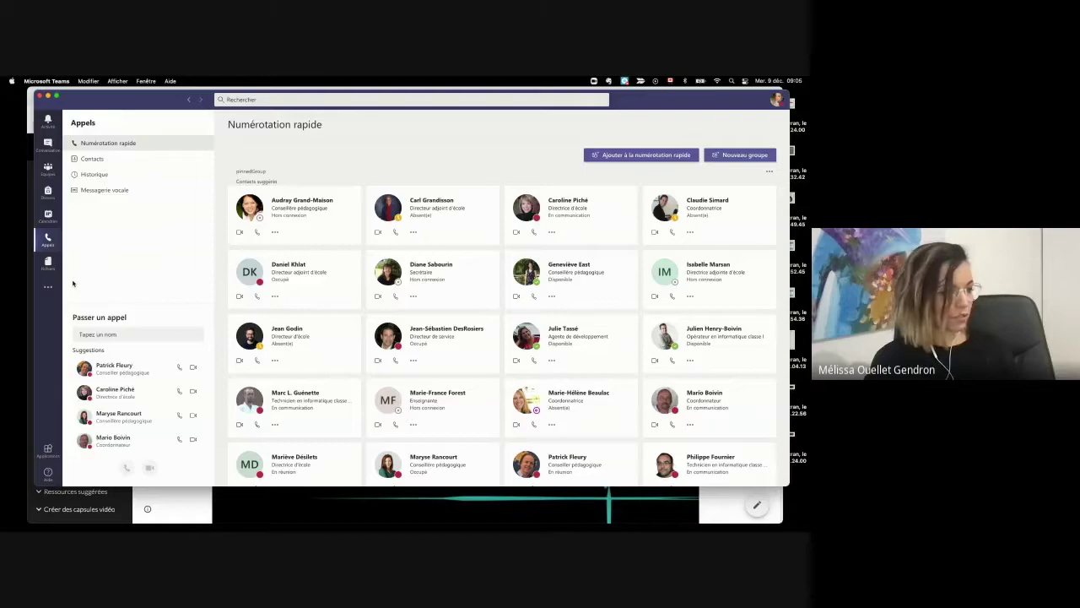
- View the recent files, the OneDrive contents and the additional apps, ending back on the teams overview
{"action": "left_click", "coordinate": [49, 266]}
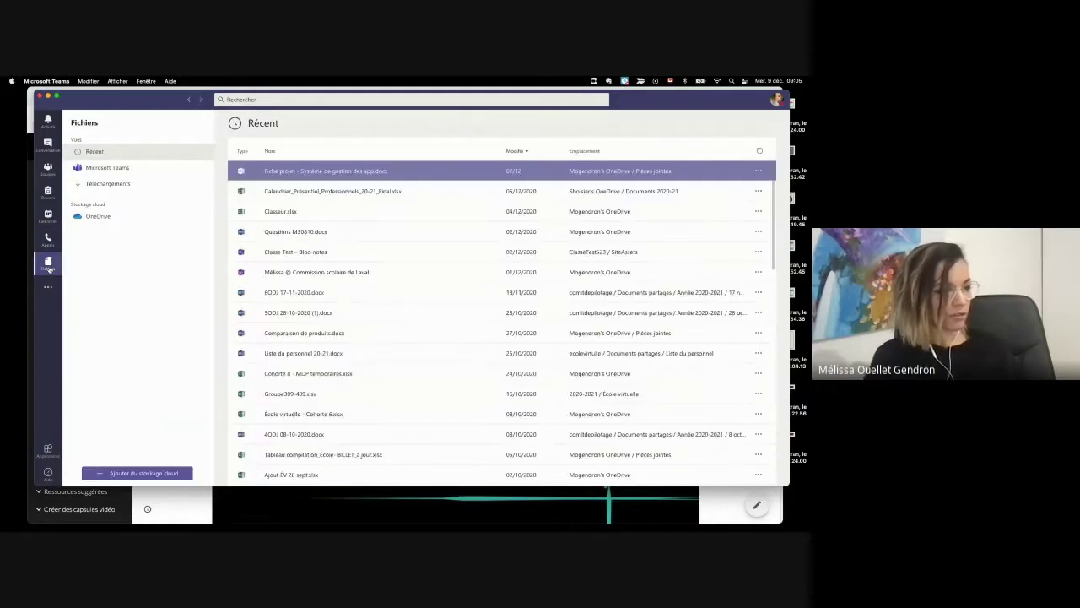
{"action": "left_click", "coordinate": [93, 217]}
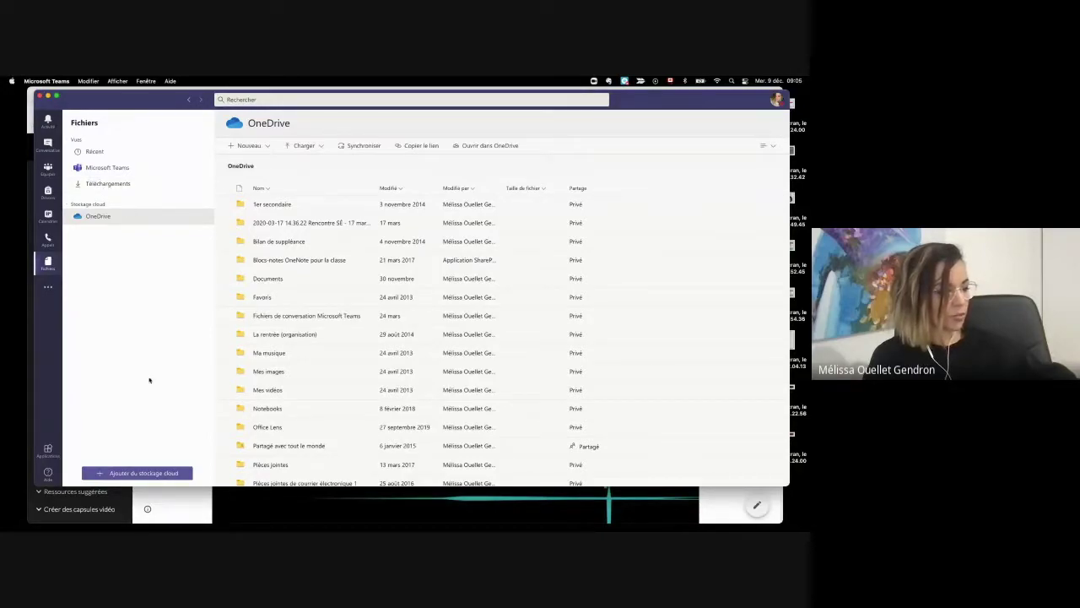
{"action": "left_click", "coordinate": [48, 287]}
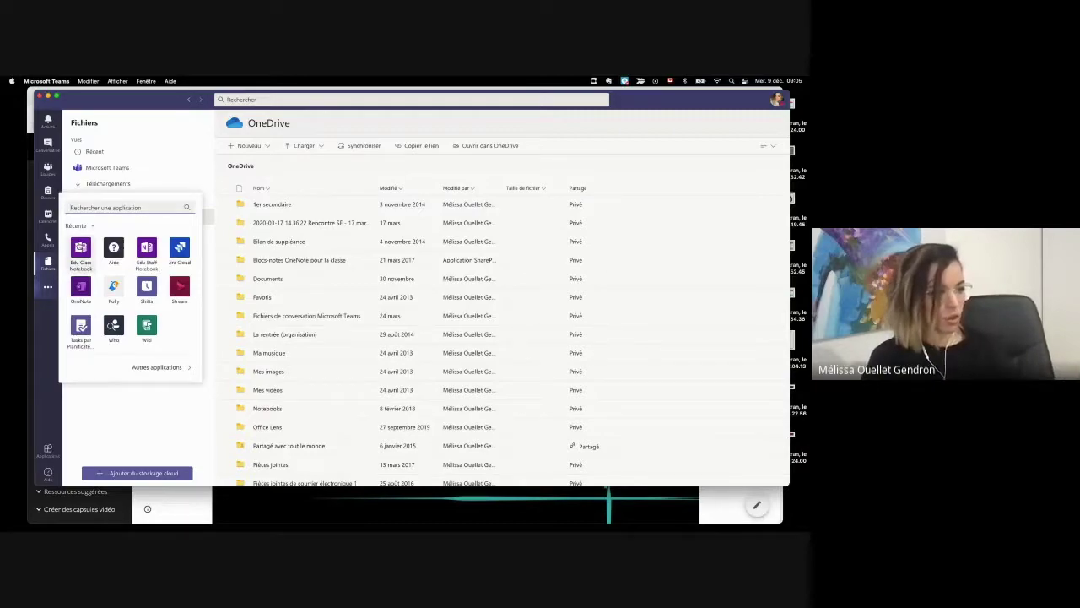
{"action": "left_click", "coordinate": [156, 132]}
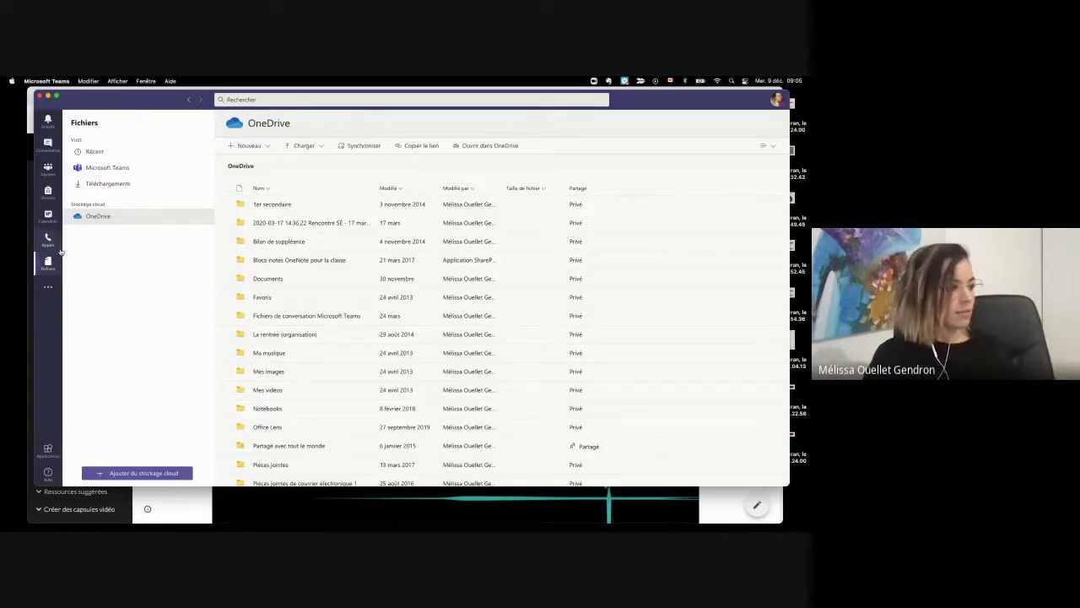
{"action": "left_click", "coordinate": [47, 168]}
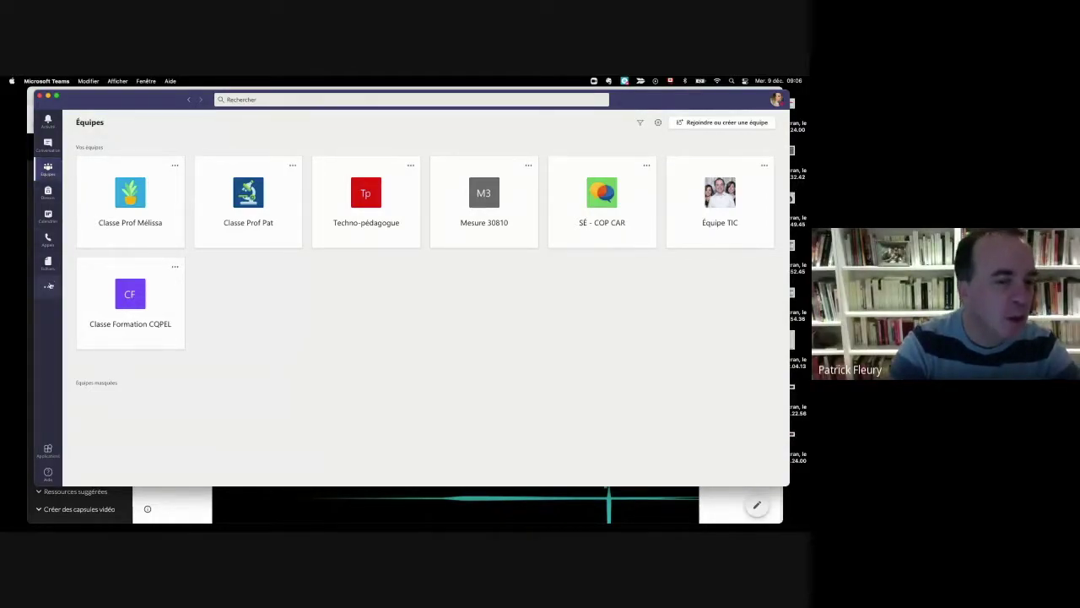
- Check which cloud storage providers can be added to the files area, without adding one, and return to the teams overview
{"action": "left_click", "coordinate": [48, 287]}
{"action": "left_click", "coordinate": [47, 264]}
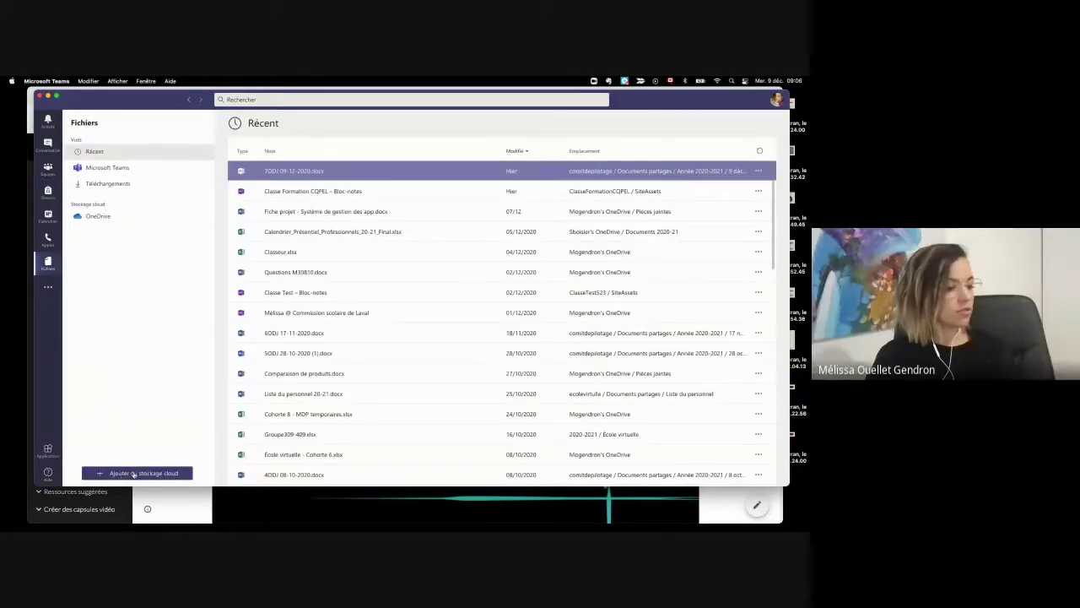
{"action": "left_click", "coordinate": [132, 474]}
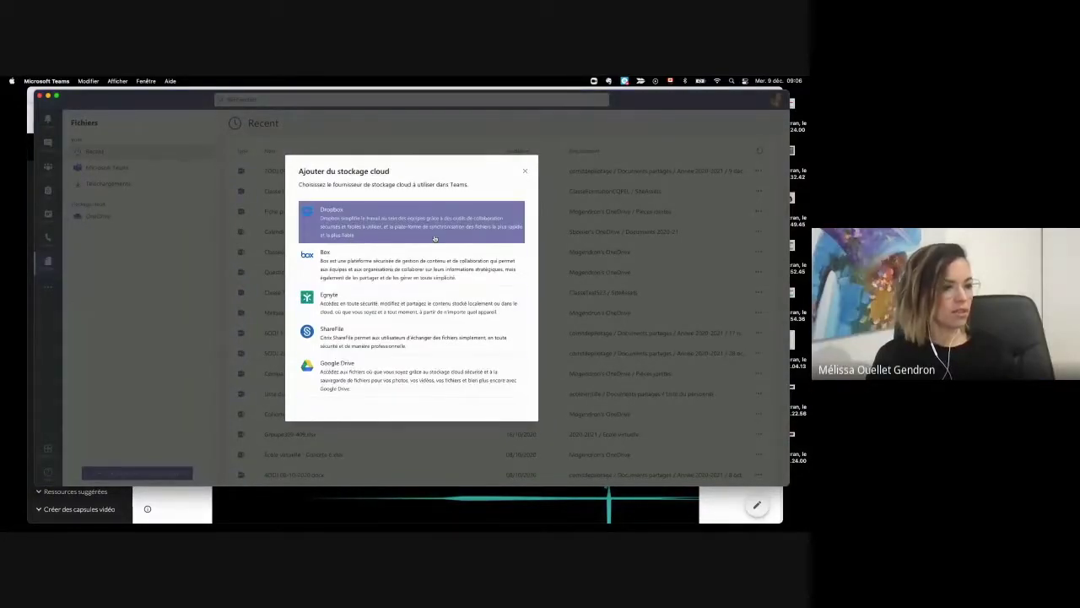
{"action": "left_click", "coordinate": [524, 173]}
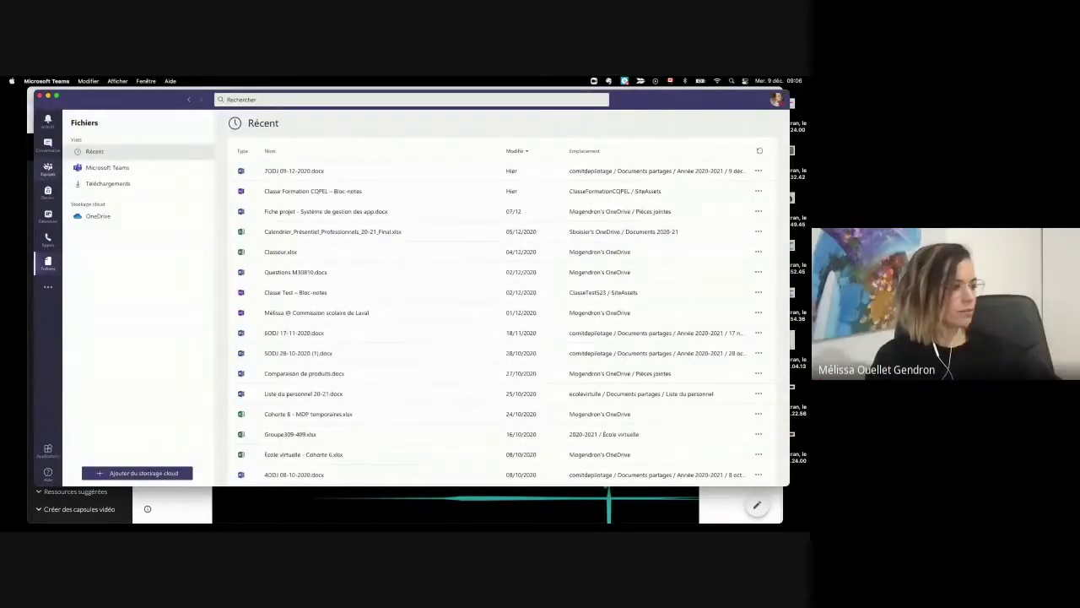
{"action": "left_click", "coordinate": [48, 168]}
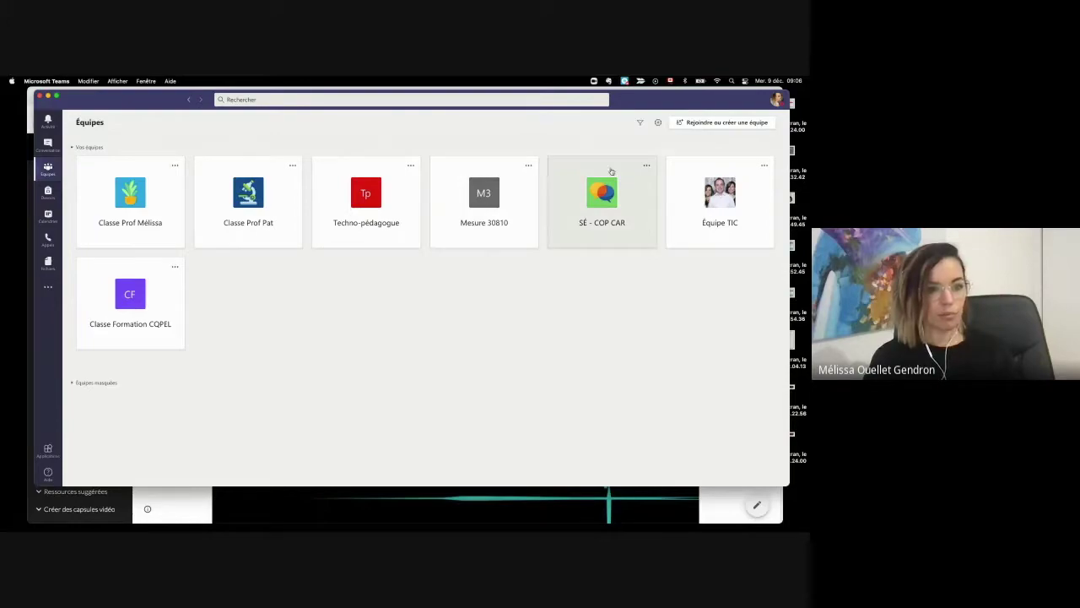
- Create a new team of type Classe named "Français Gr. 32", leaving the description empty
{"action": "left_click", "coordinate": [709, 123]}
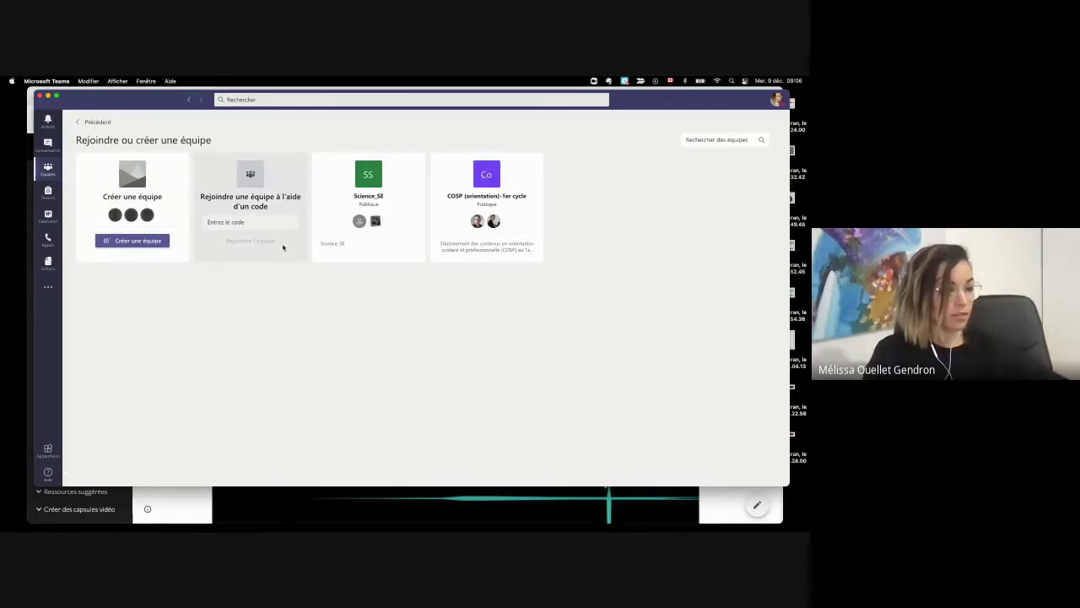
{"action": "left_click", "coordinate": [133, 241]}
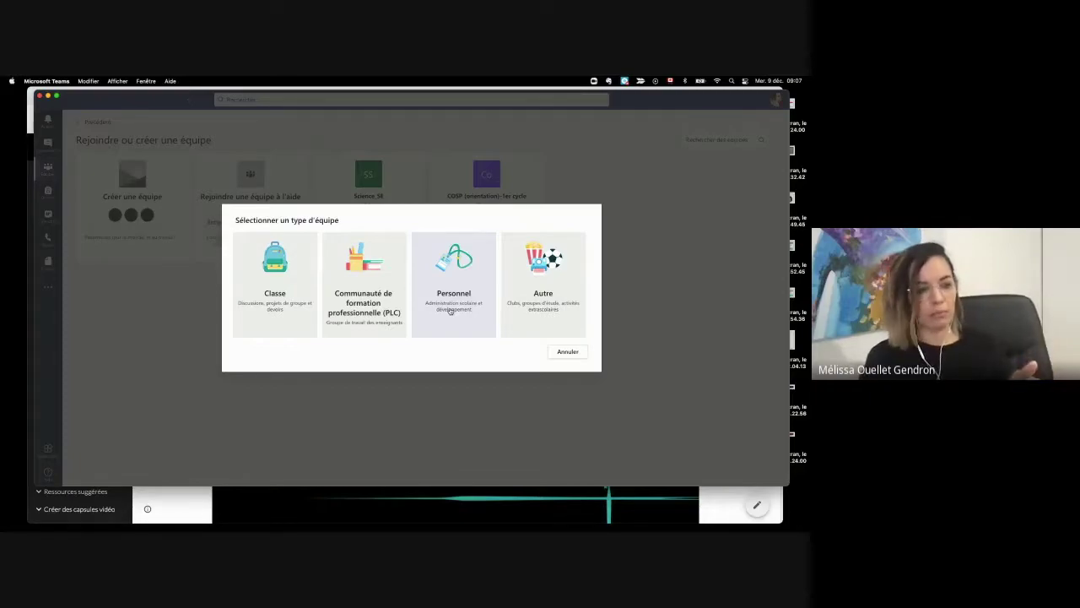
{"action": "left_click", "coordinate": [277, 287]}
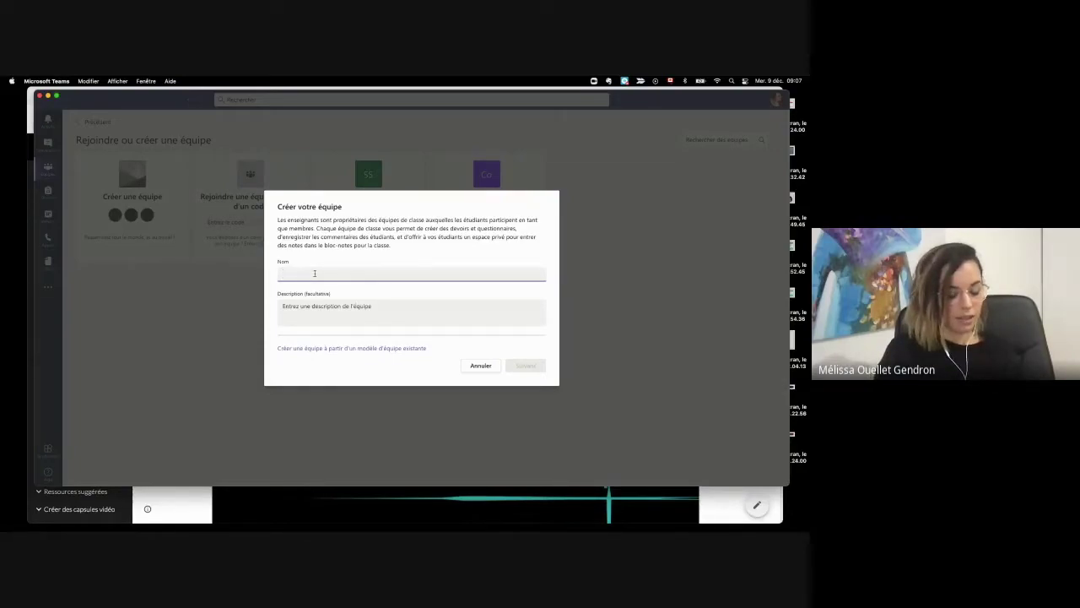
{"action": "type", "text": "Français"}
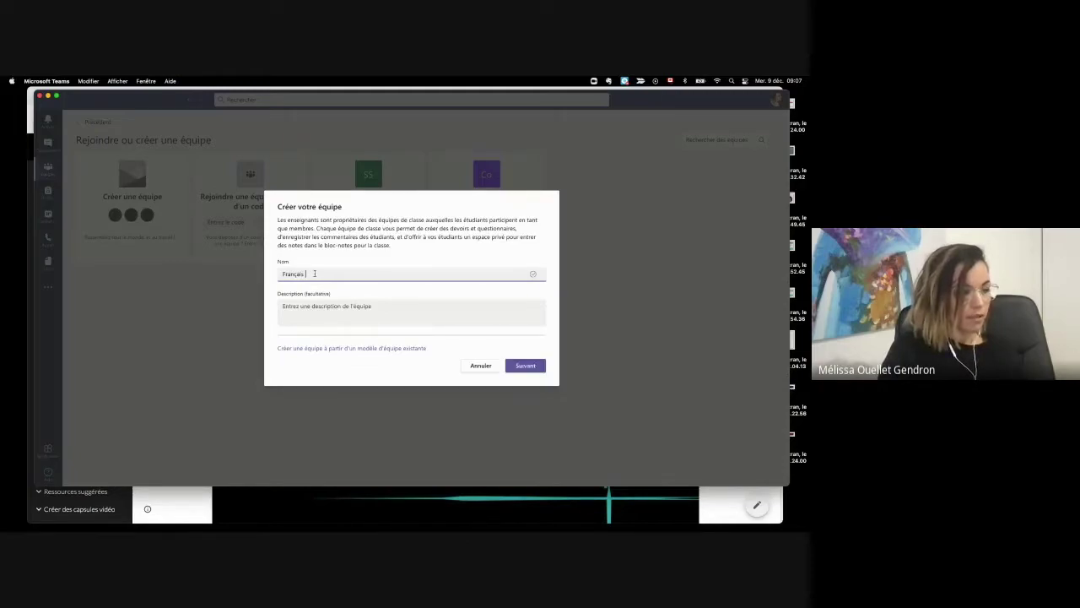
{"action": "type", "text": " Gr"}
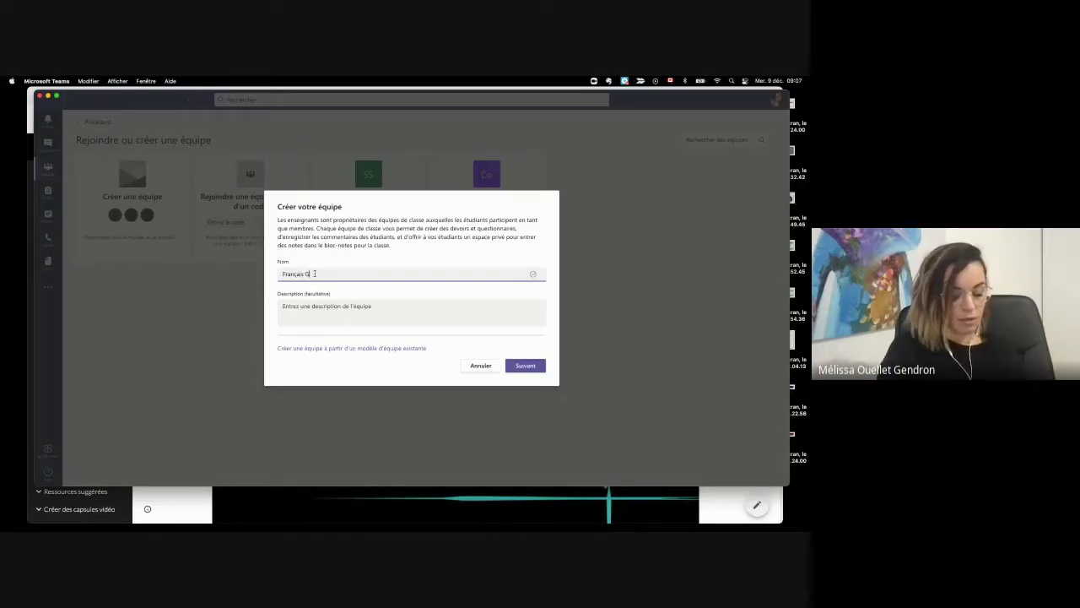
{"action": "type", "text": ". 32"}
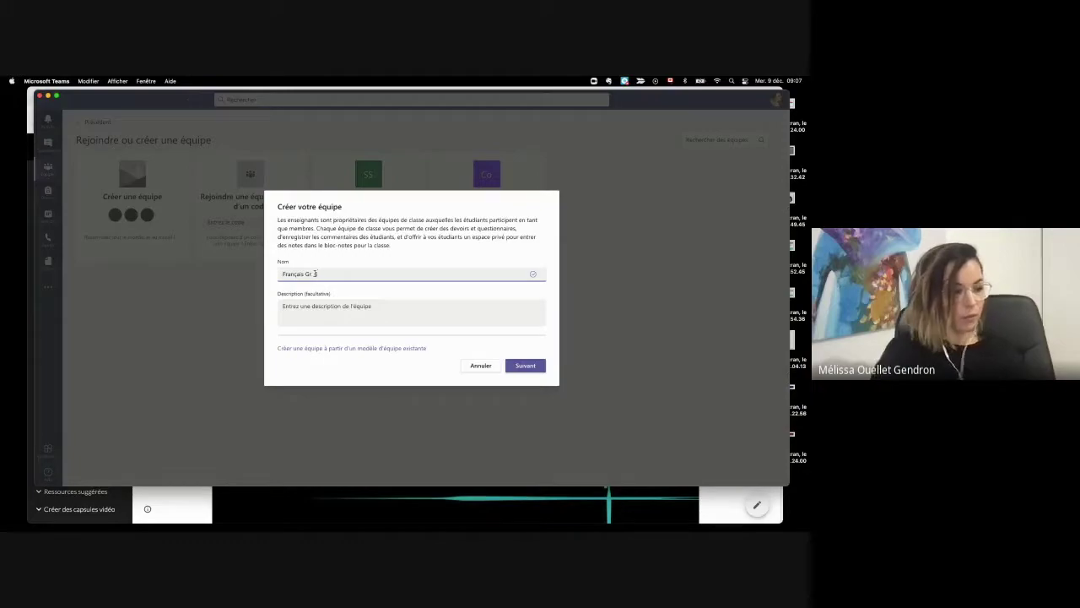
{"action": "left_click", "coordinate": [355, 309]}
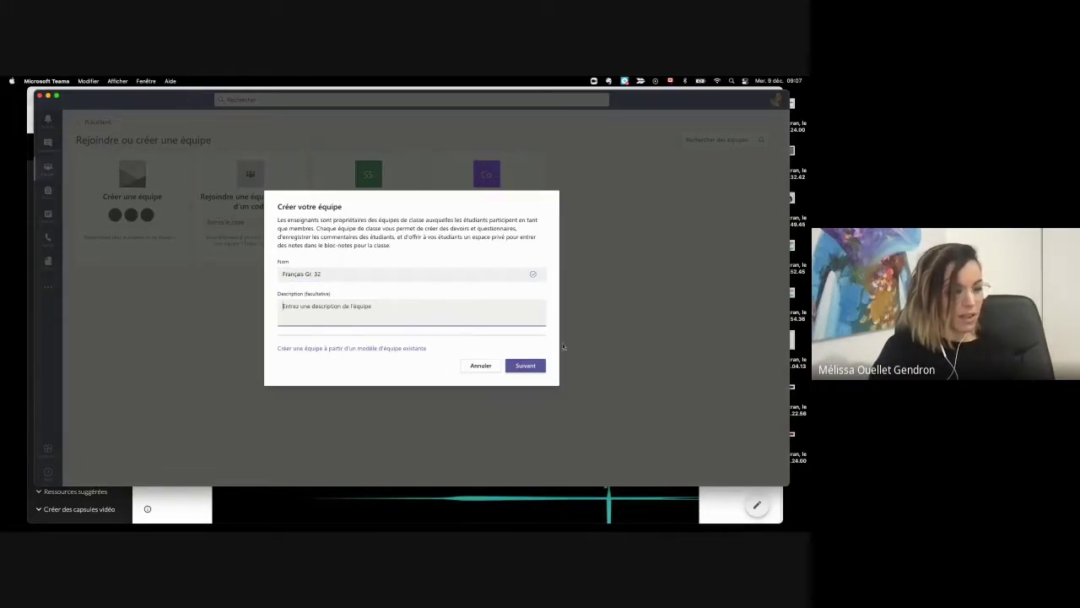
{"action": "left_click", "coordinate": [526, 366]}
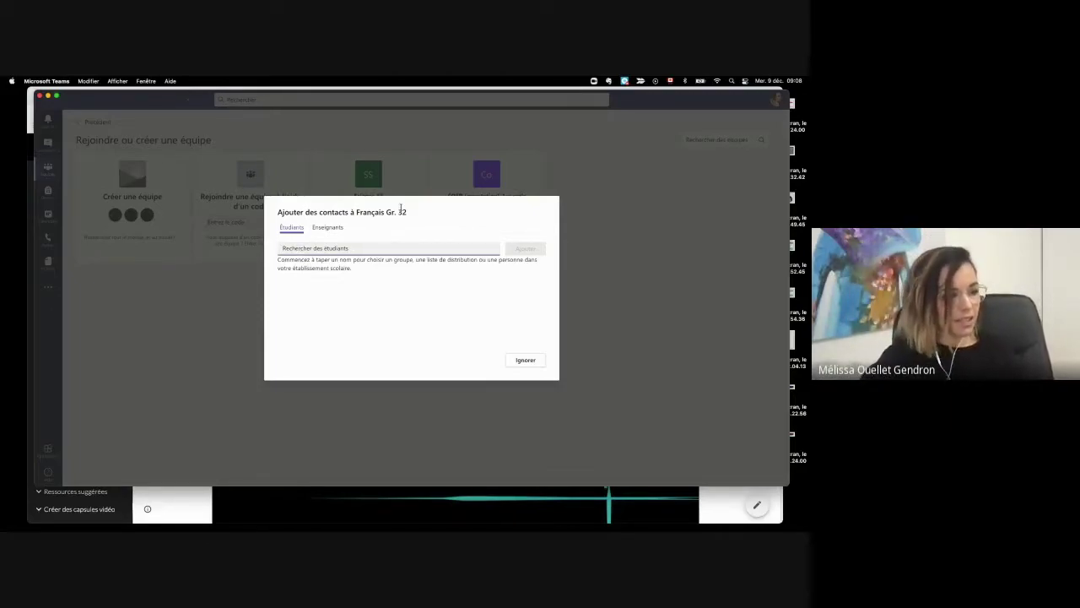
- Add the two chosen pupils to the Français Gr. 32 team as students and finish the contact setup
{"action": "left_click", "coordinate": [328, 227]}
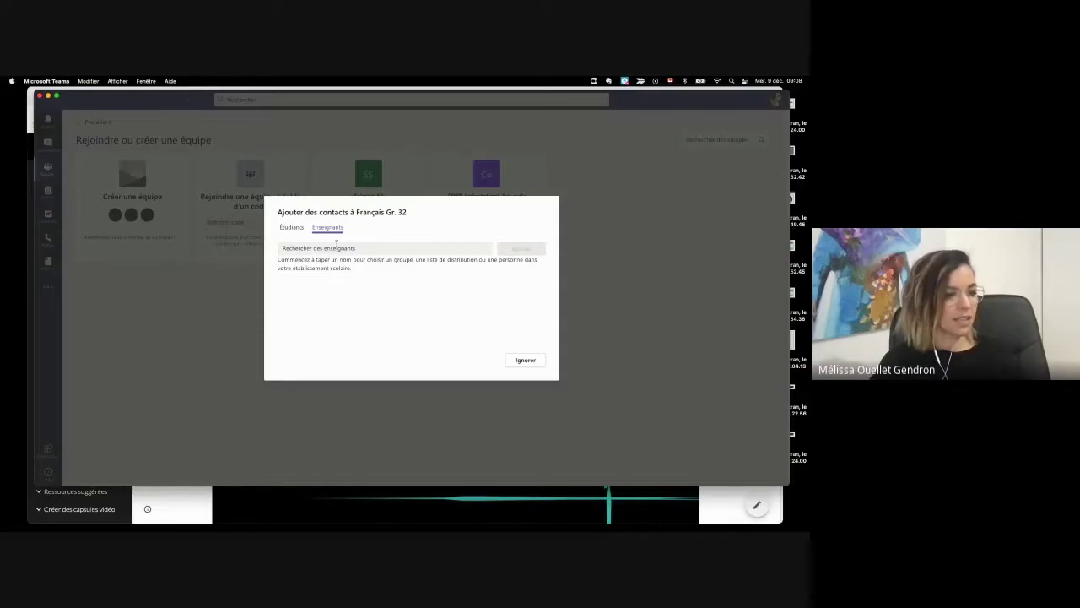
{"action": "left_click", "coordinate": [281, 227]}
{"action": "left_click", "coordinate": [311, 249]}
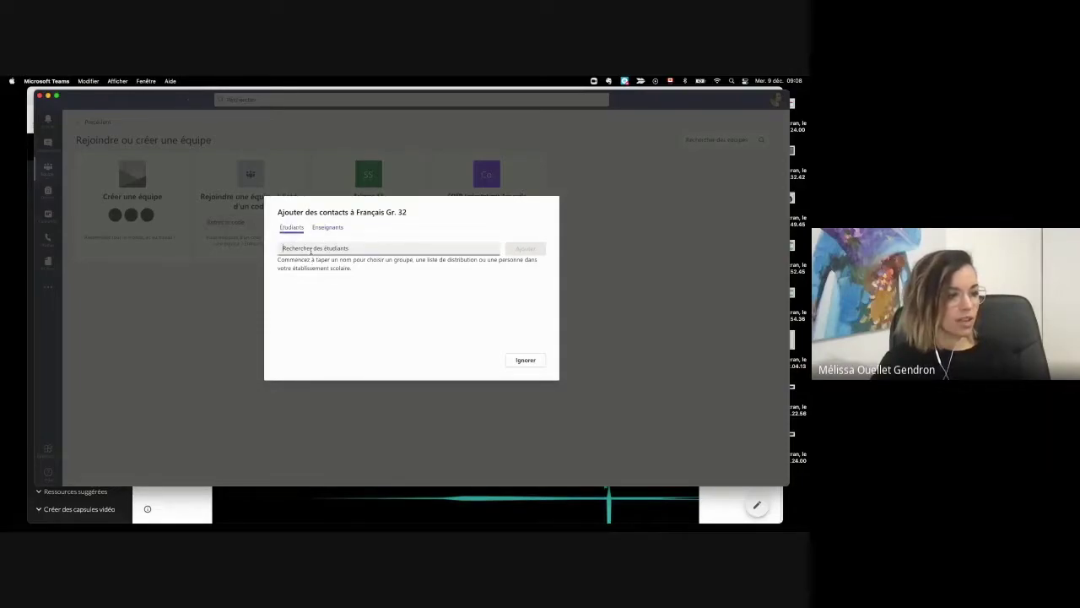
{"action": "type", "text": "ayman"}
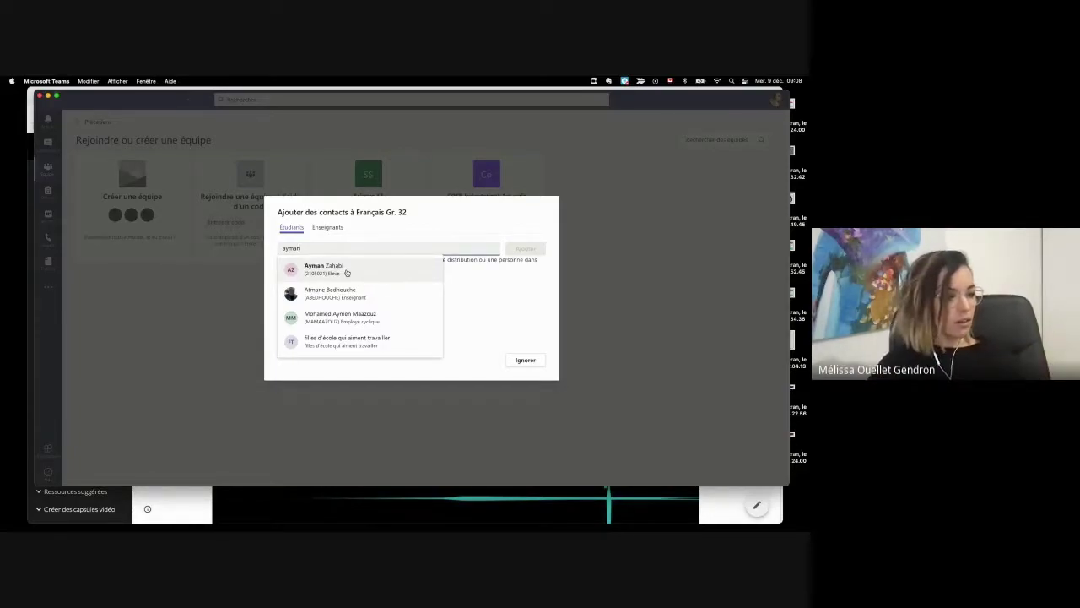
{"action": "left_click", "coordinate": [346, 273]}
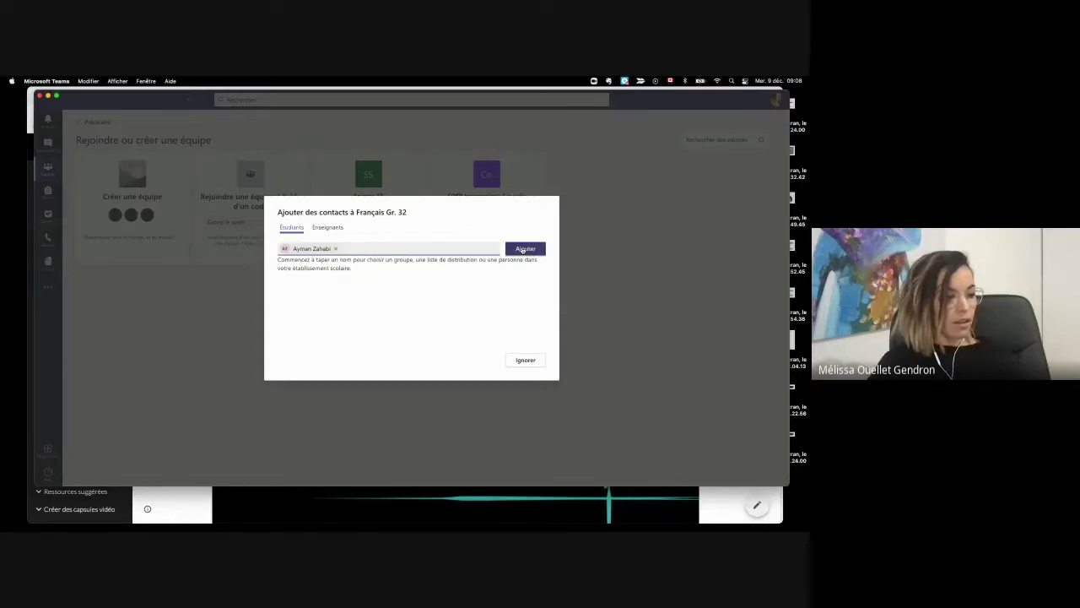
{"action": "type", "text": "noah"}
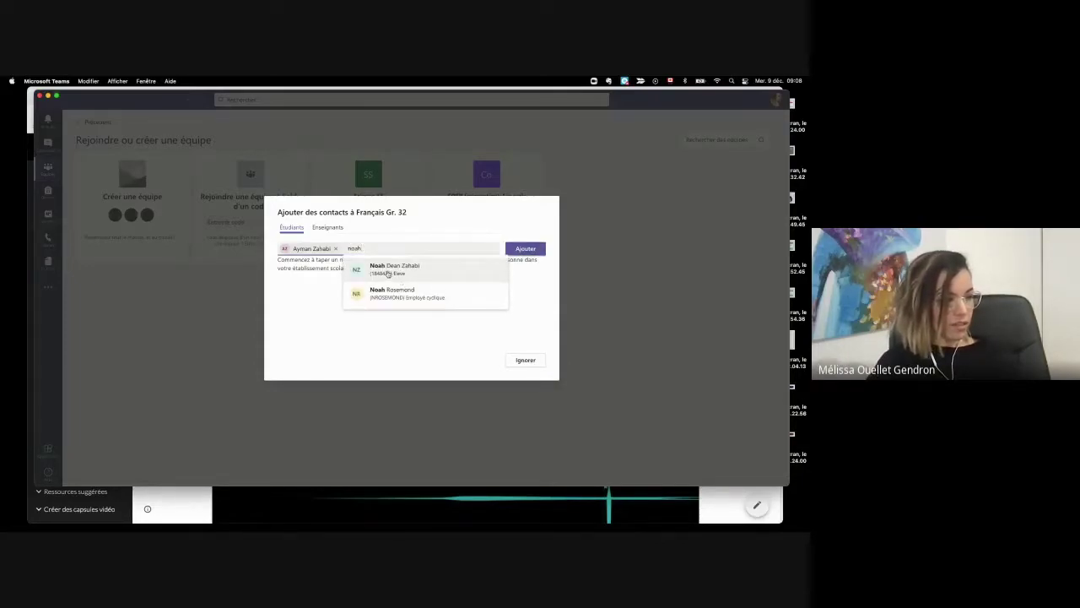
{"action": "left_click", "coordinate": [389, 272]}
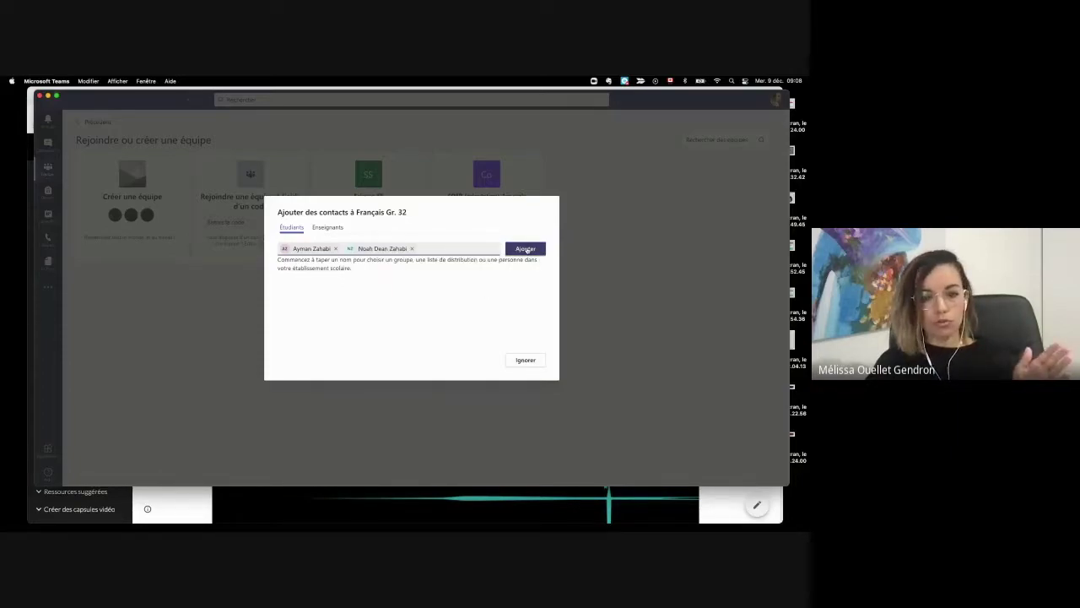
{"action": "left_click", "coordinate": [526, 249]}
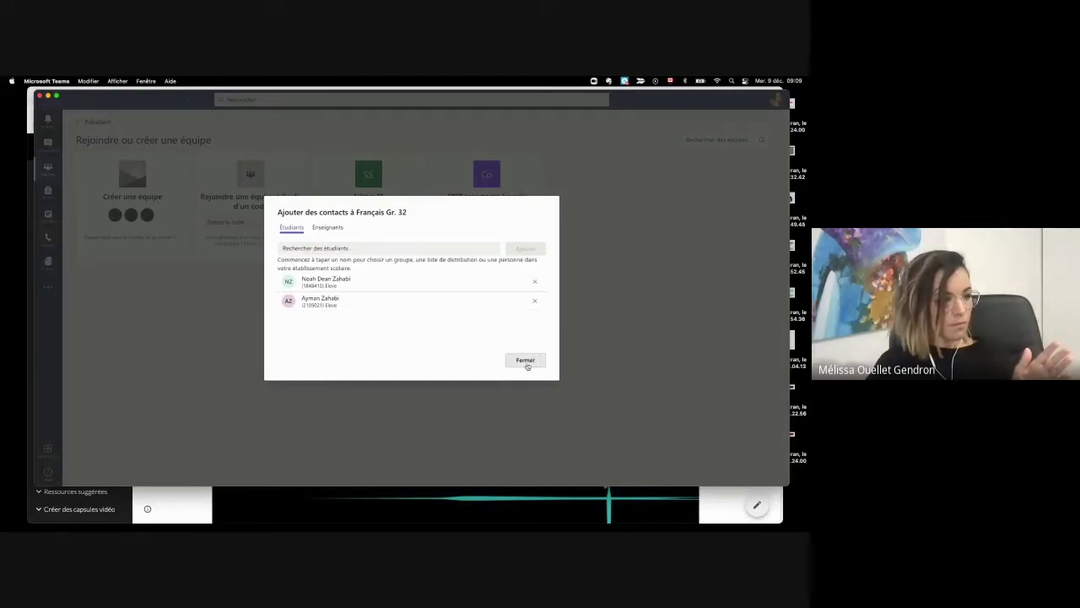
{"action": "left_click", "coordinate": [525, 360]}
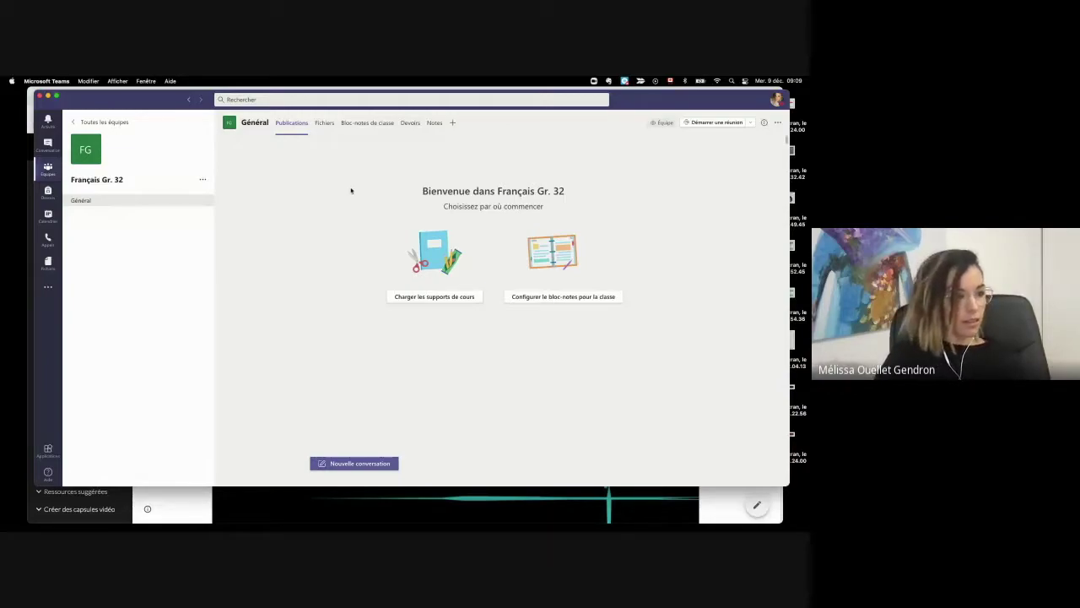
- Get the link to the Français Gr. 32 team and copy it
{"action": "left_click", "coordinate": [202, 182]}
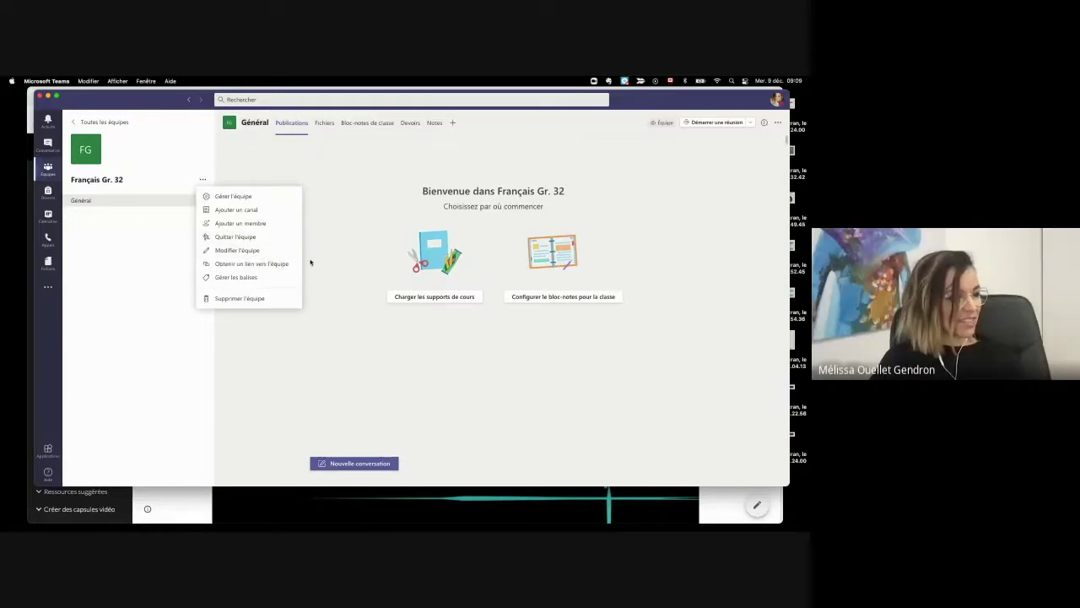
{"action": "left_click", "coordinate": [244, 266]}
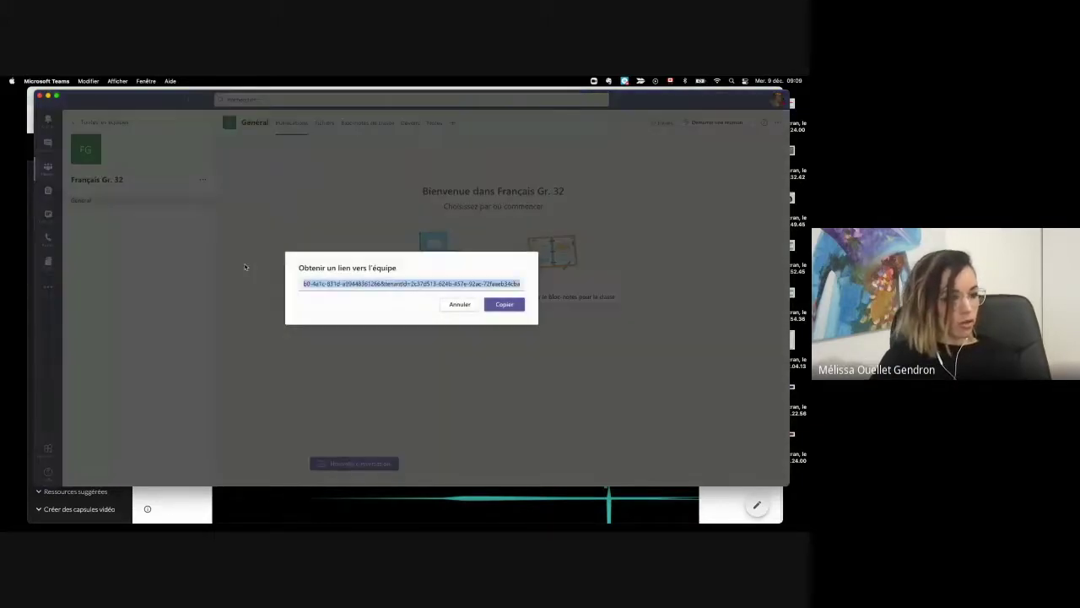
{"action": "left_click", "coordinate": [504, 308]}
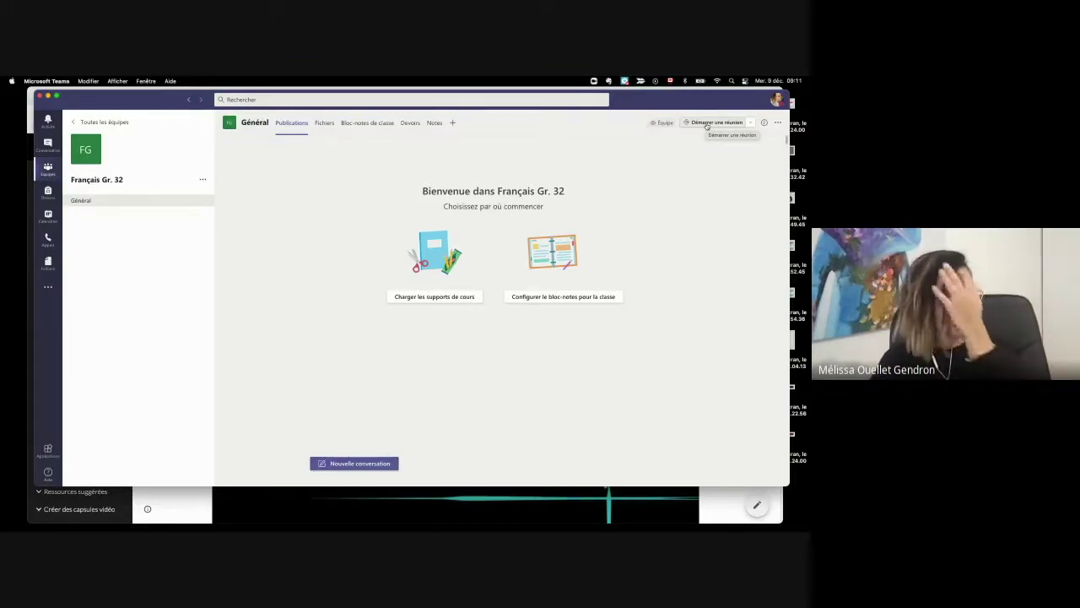
- View the files, class notebook, assignments and grades sections of the Français Gr. 32 team, and return to its Général channel
{"action": "left_click", "coordinate": [321, 124]}
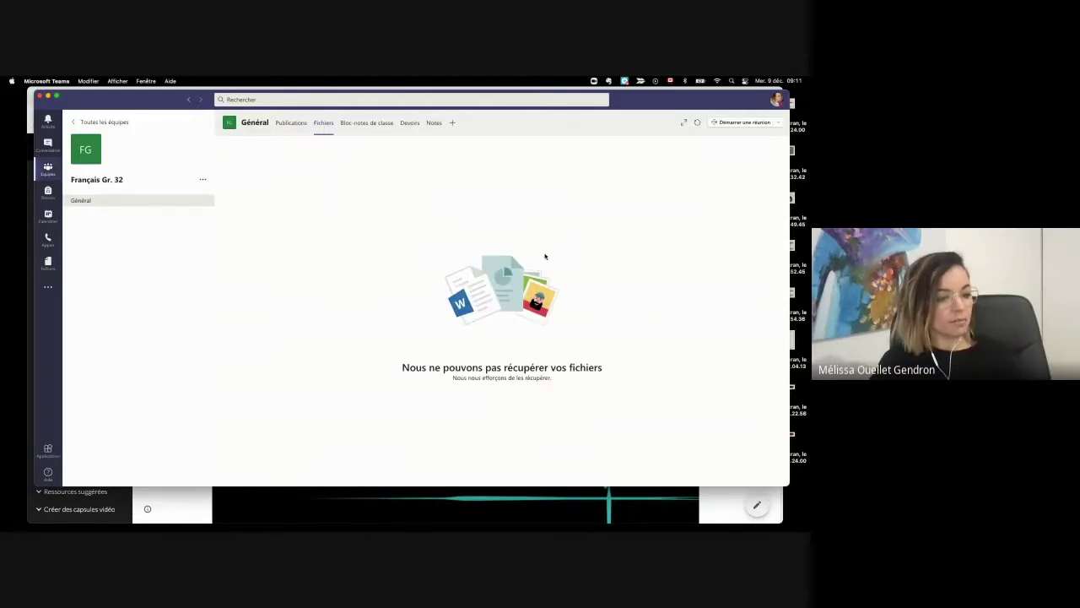
{"action": "left_click", "coordinate": [358, 122]}
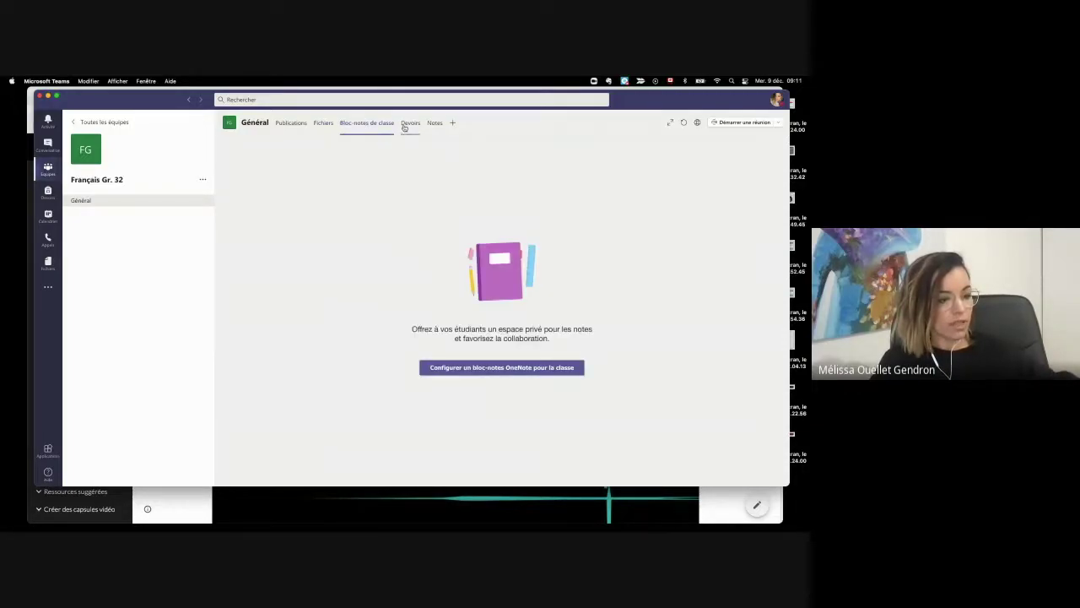
{"action": "left_click", "coordinate": [405, 125]}
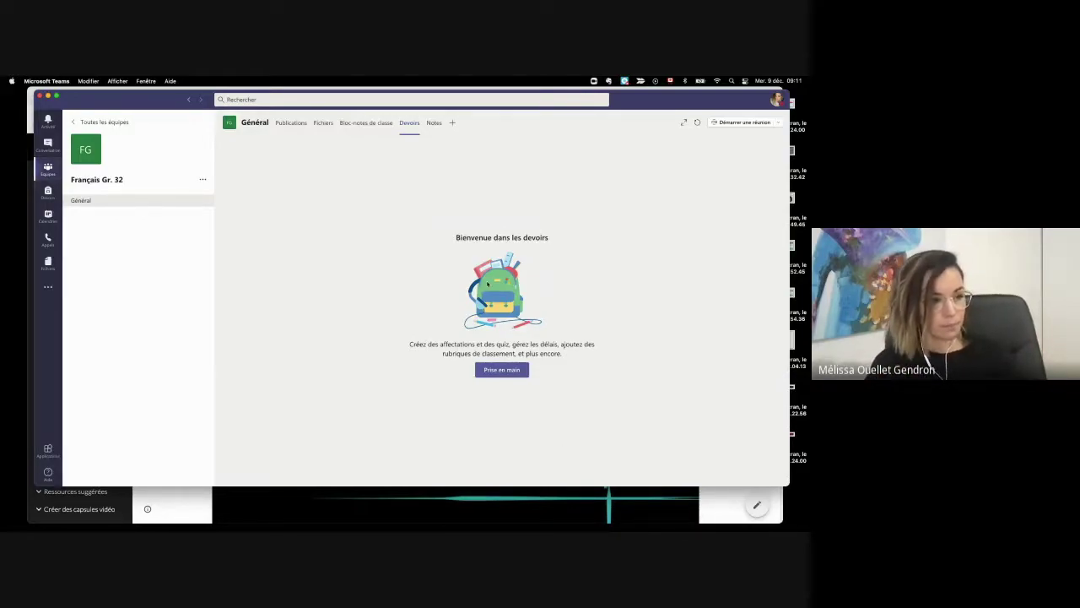
{"action": "left_click", "coordinate": [434, 123]}
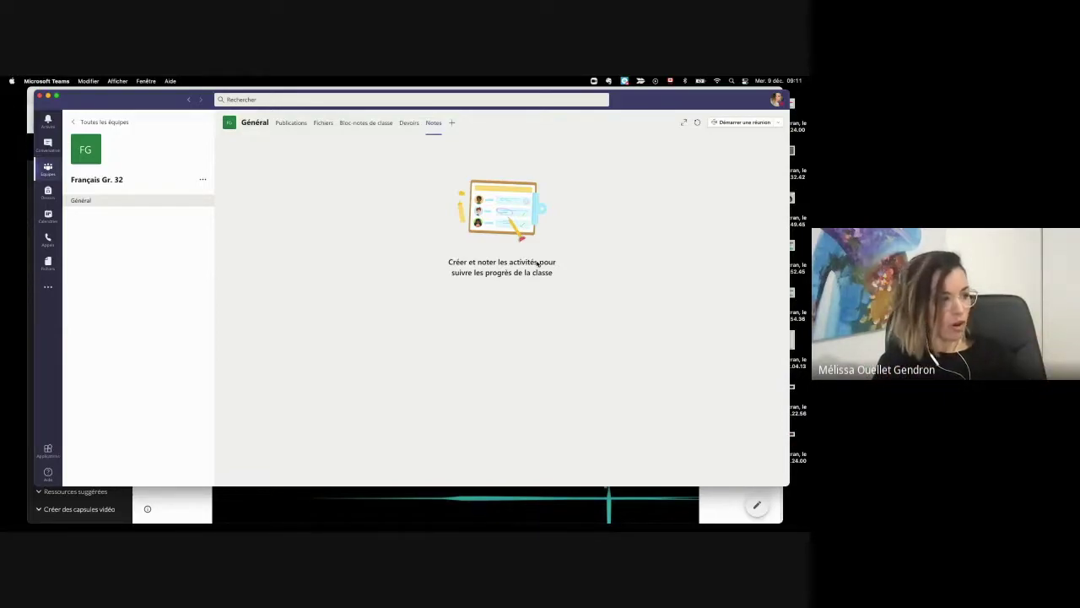
{"action": "left_click", "coordinate": [135, 204]}
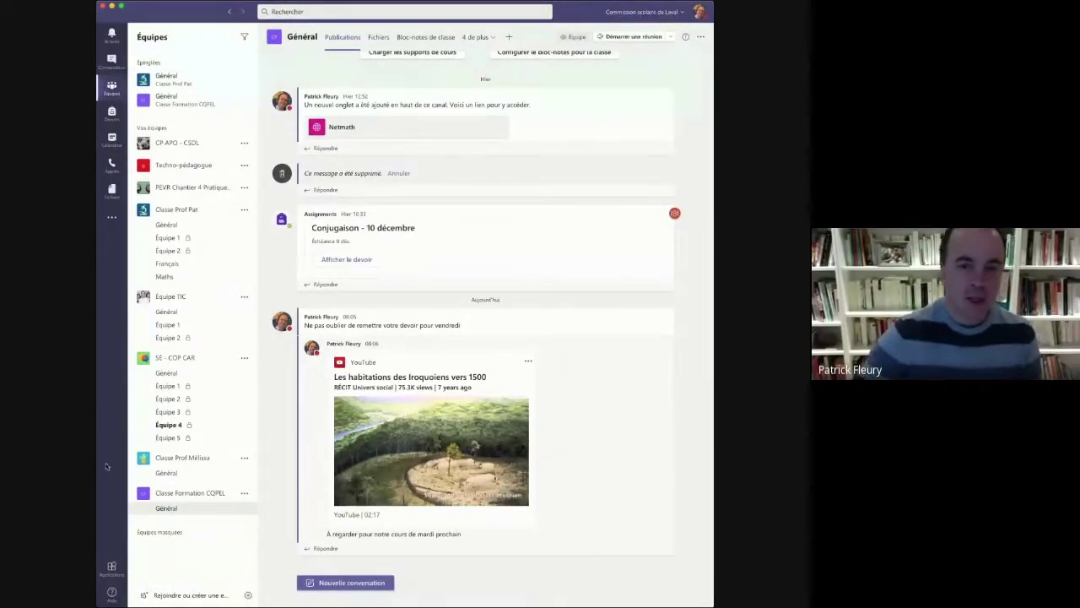
- Open the management page of the Classe Formation CQPEL team, expand its members and guests, and check the adviser's role options without changing the role
{"action": "left_click", "coordinate": [245, 494]}
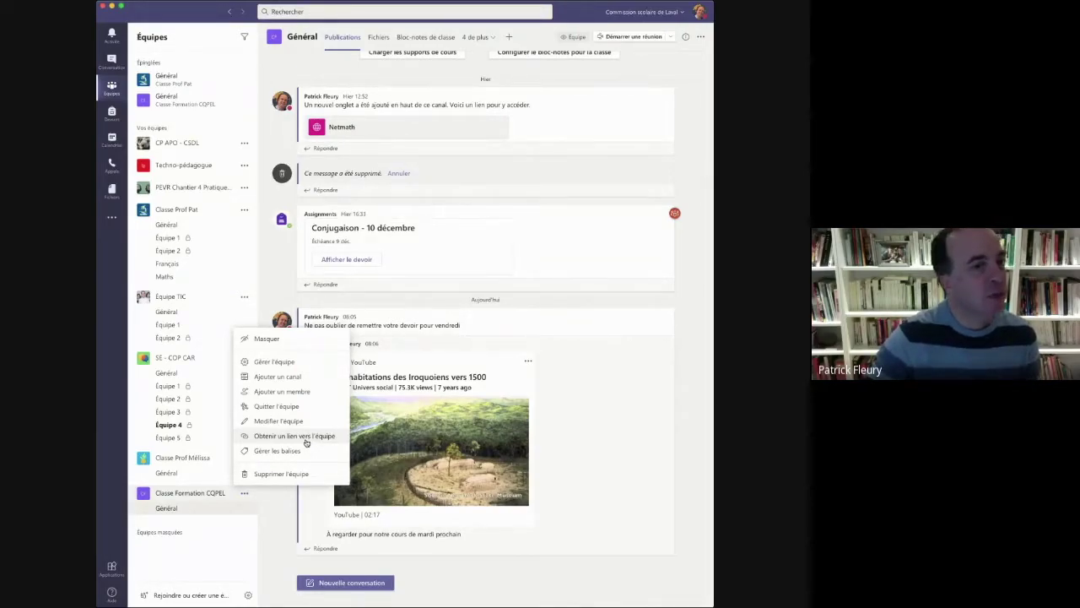
{"action": "left_click", "coordinate": [278, 363]}
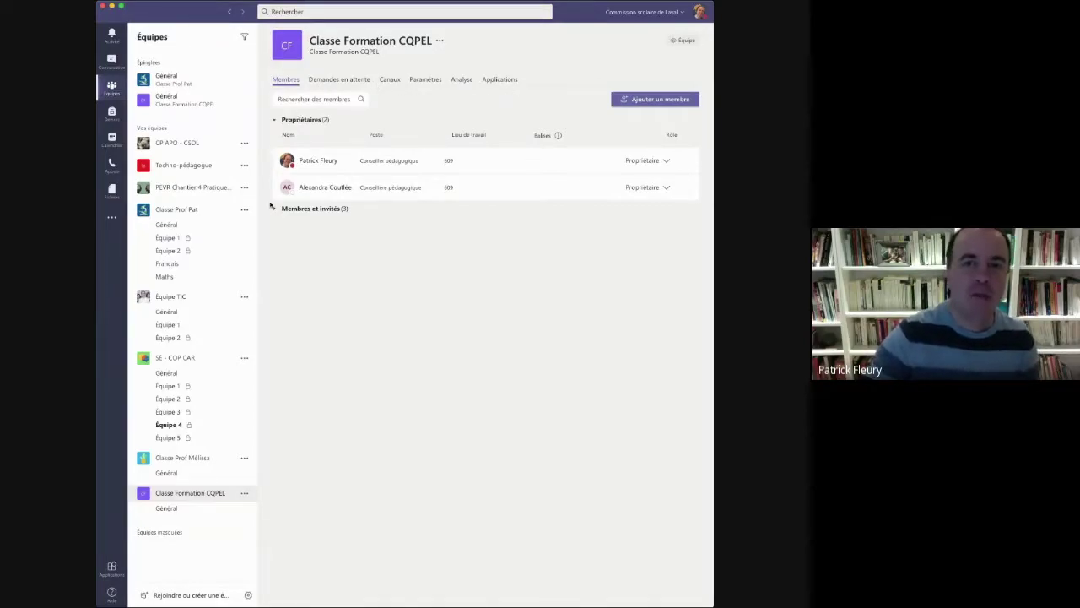
{"action": "left_click", "coordinate": [275, 211]}
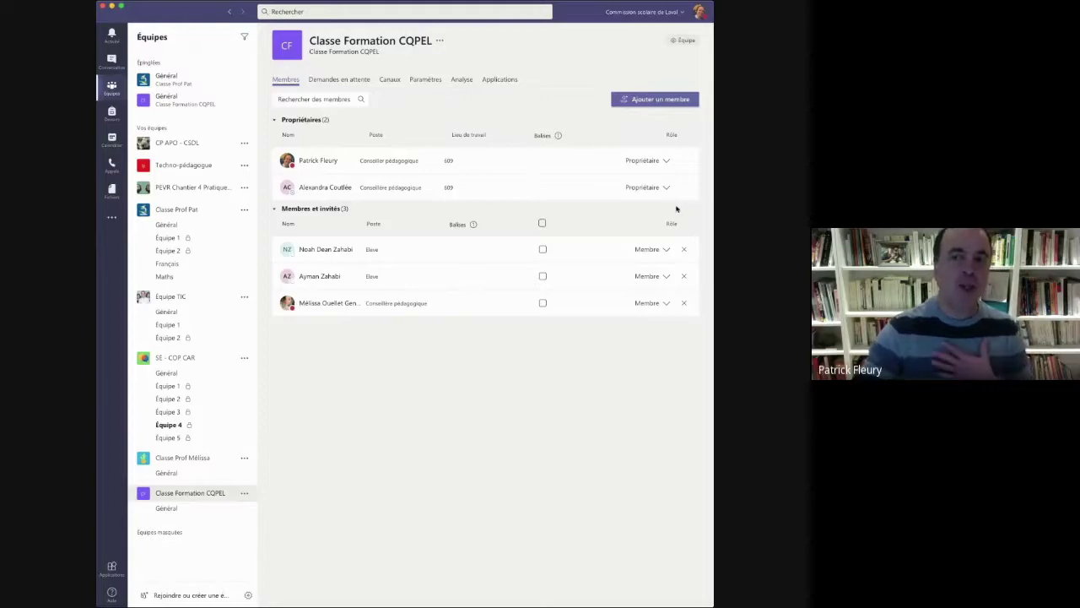
{"action": "left_click", "coordinate": [666, 304]}
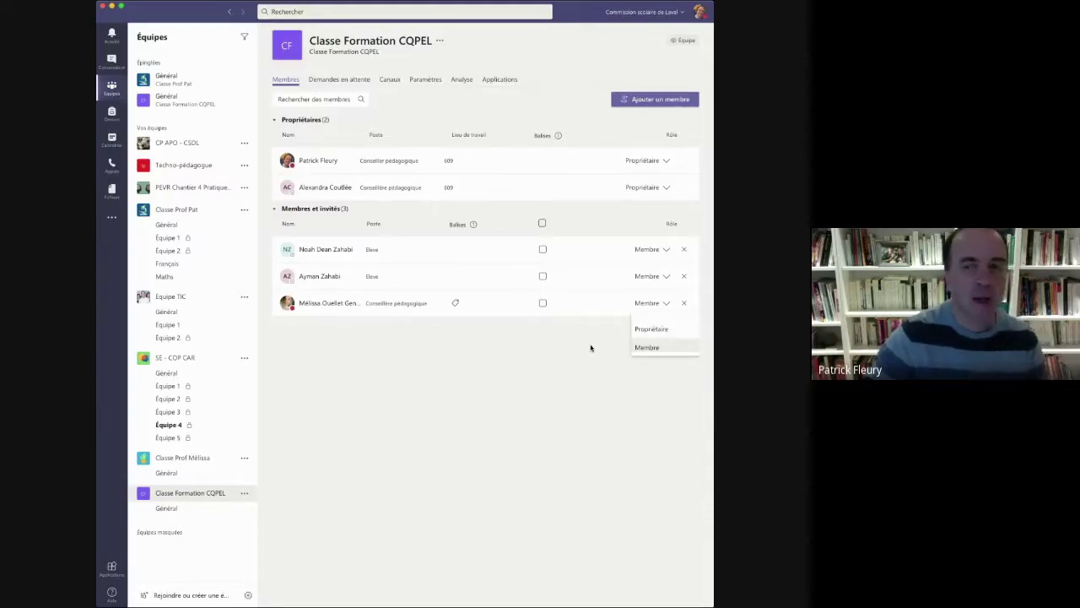
{"action": "left_click", "coordinate": [530, 361]}
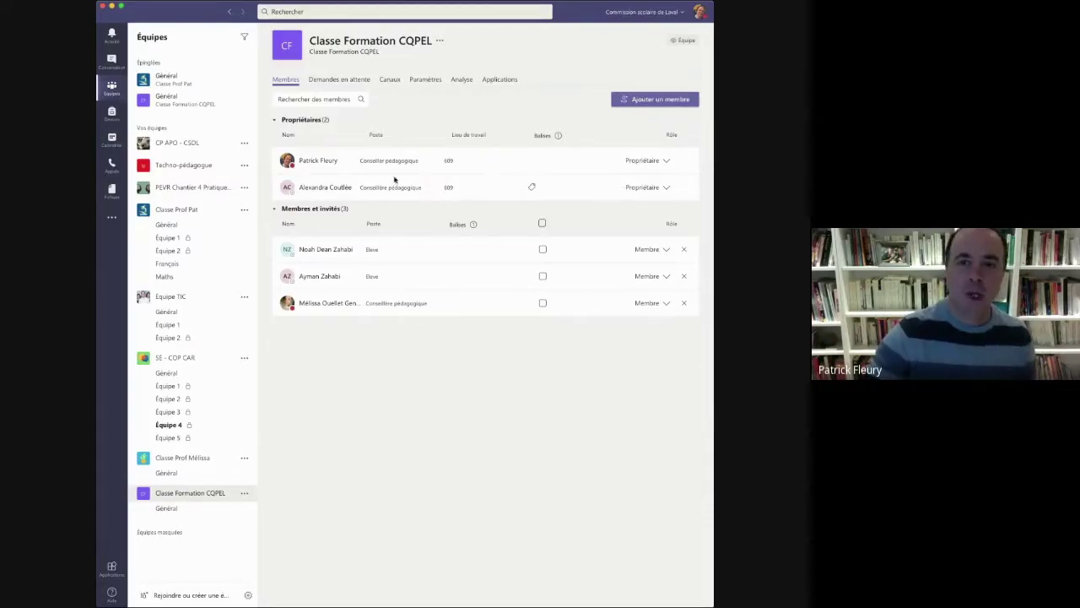